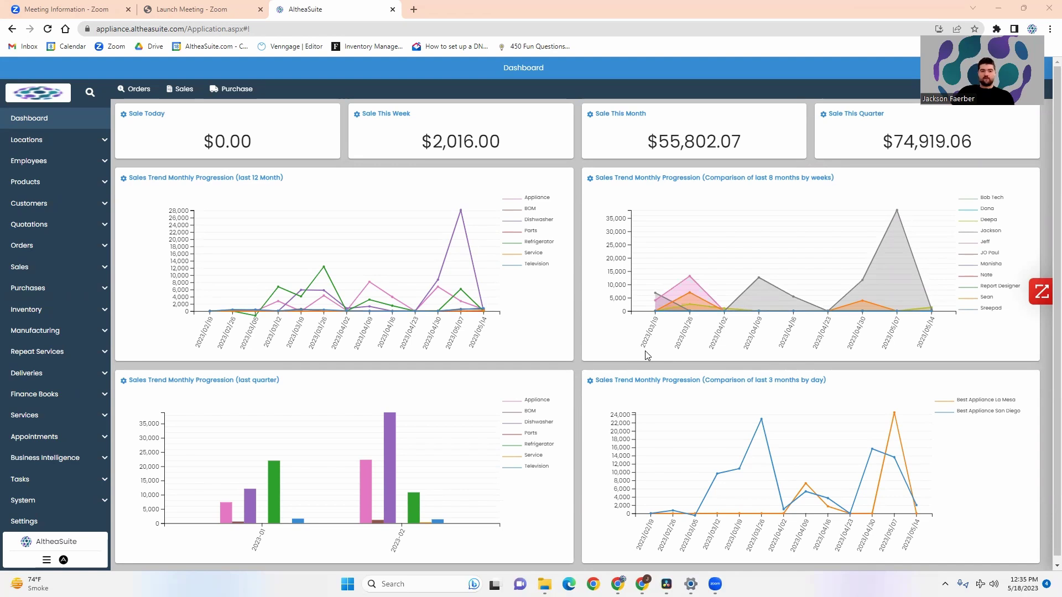
Start a blank sales invoice from the Sales Invoices list
click(43, 274)
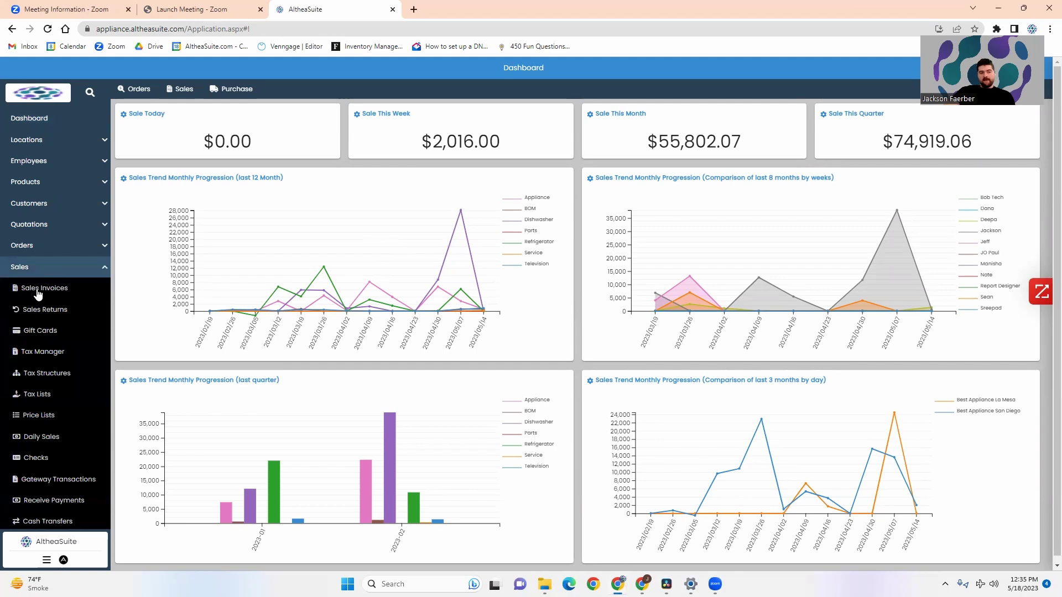
click(35, 291)
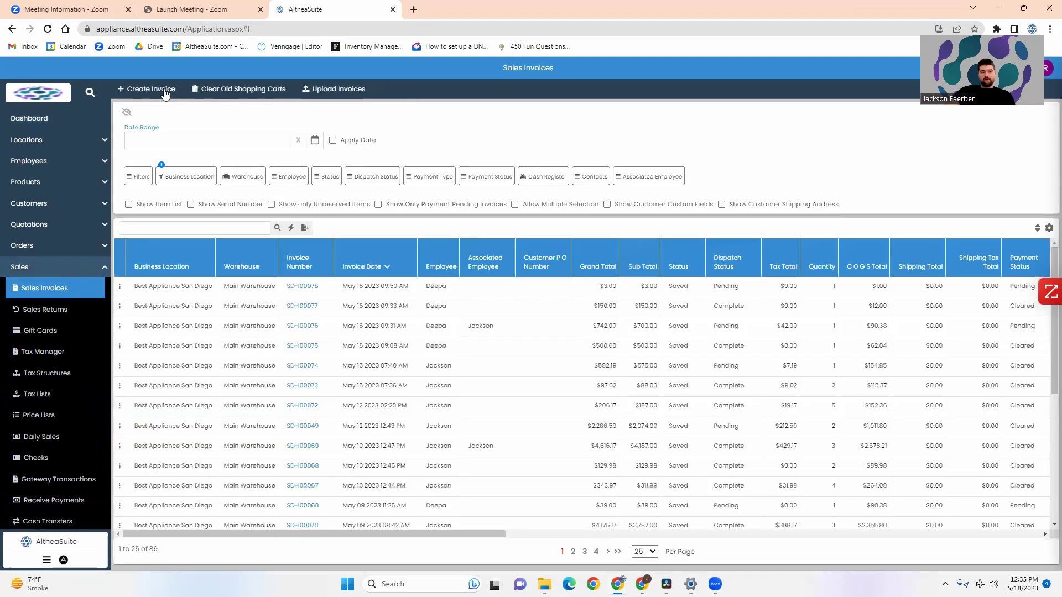
click(151, 89)
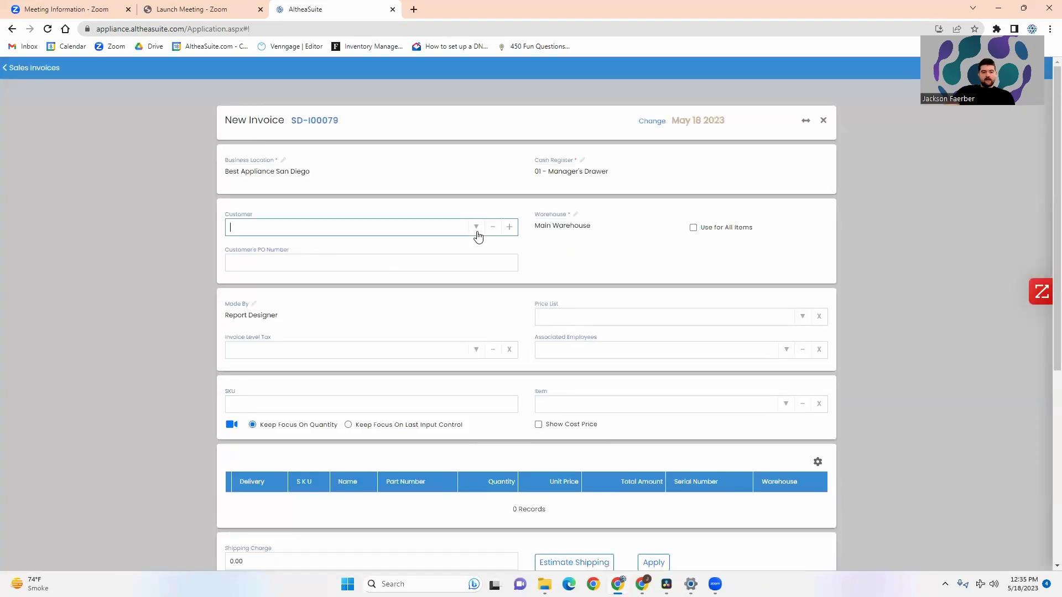
click(476, 226)
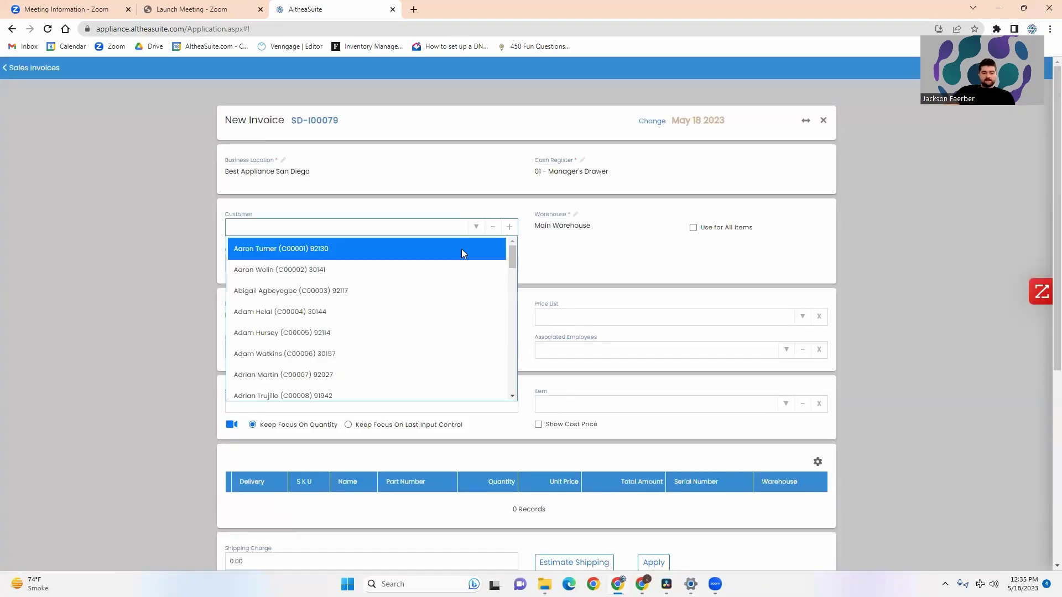
click(332, 249)
scroll(692, 478, down, 2)
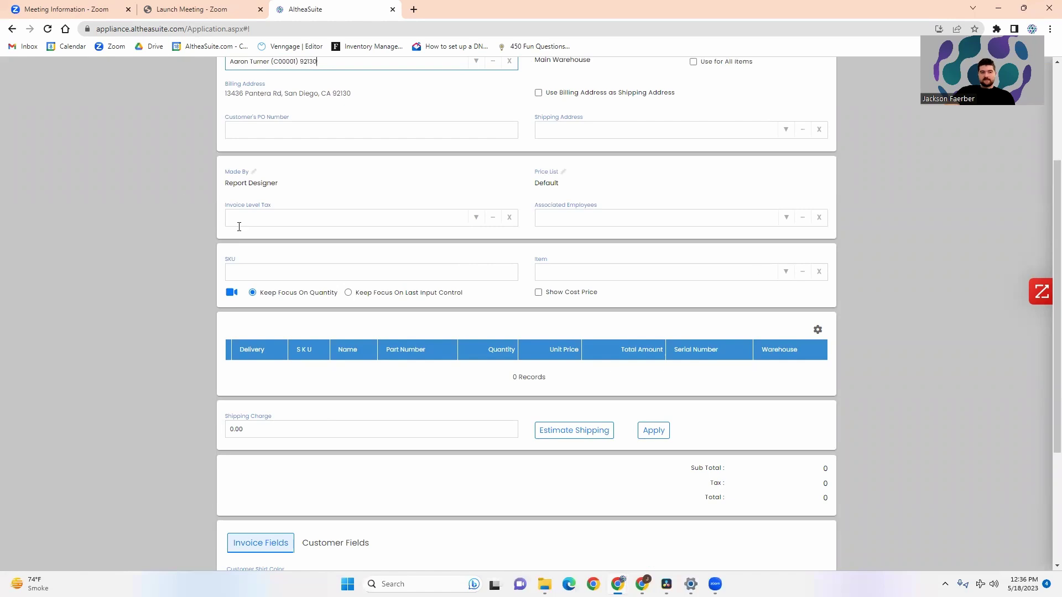
click(475, 217)
click(332, 328)
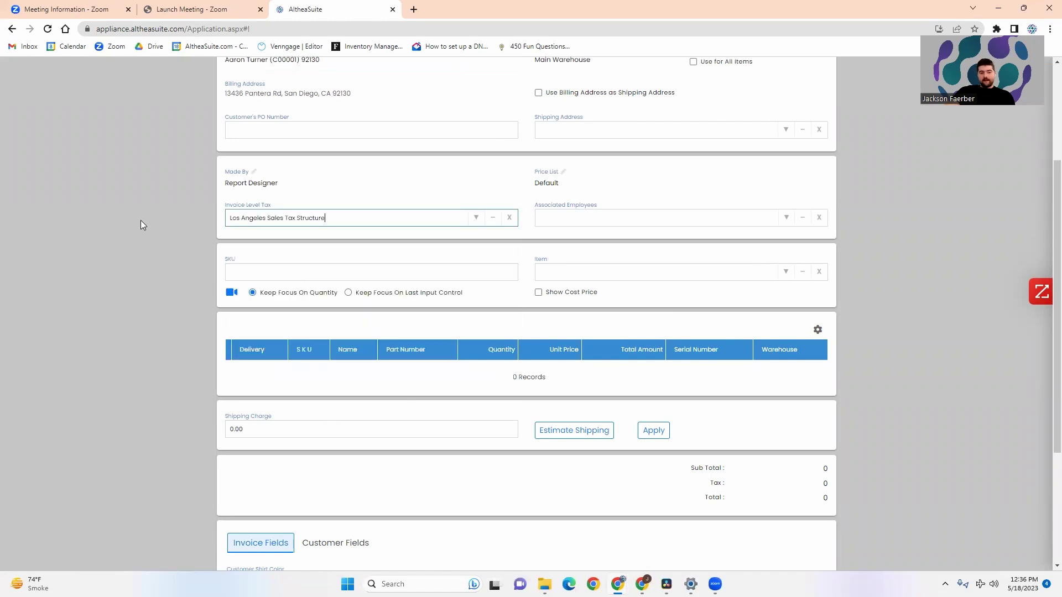
click(249, 271)
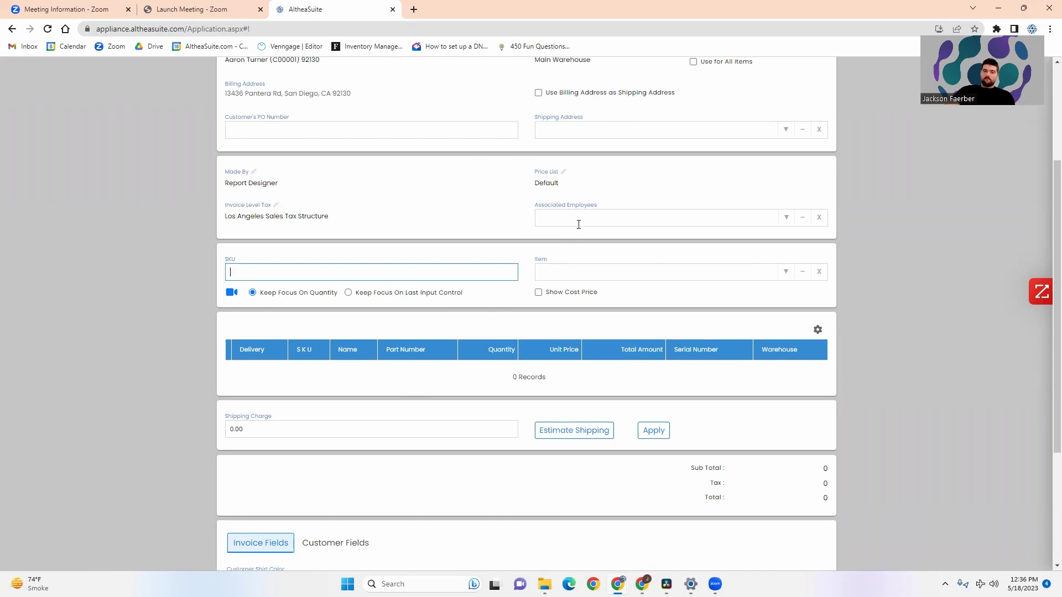
scroll(730, 199, up, 1)
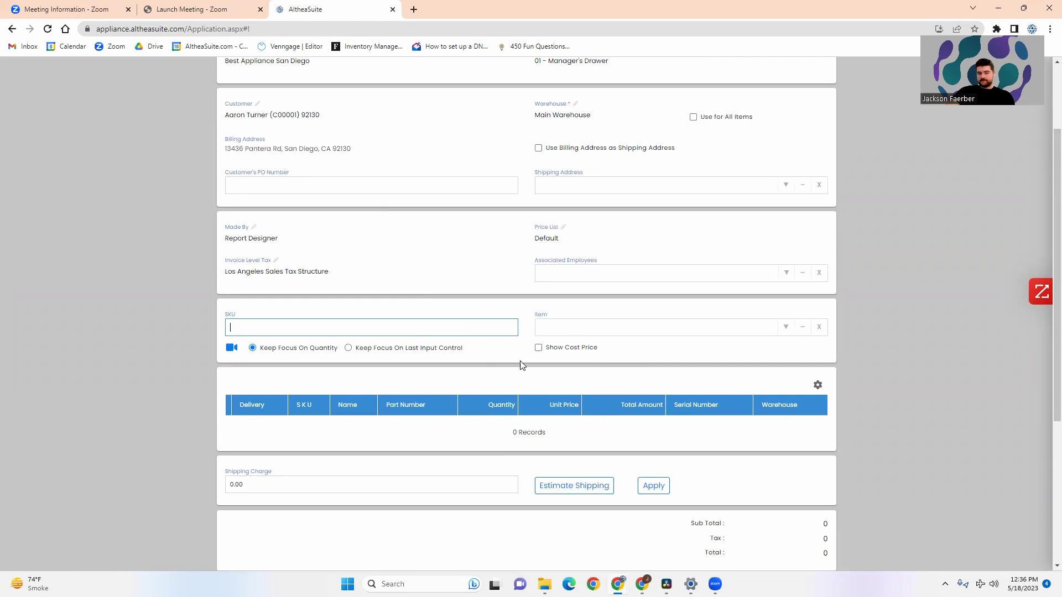
Enable Show Cost Price and Keep Focus On Last Input Control for item entry
click(538, 348)
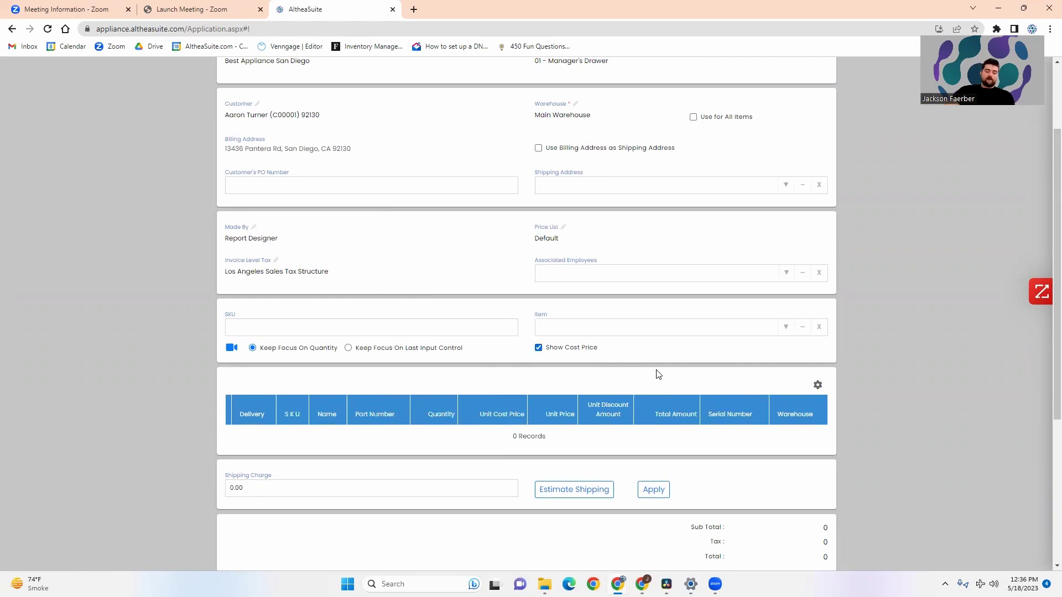
click(347, 348)
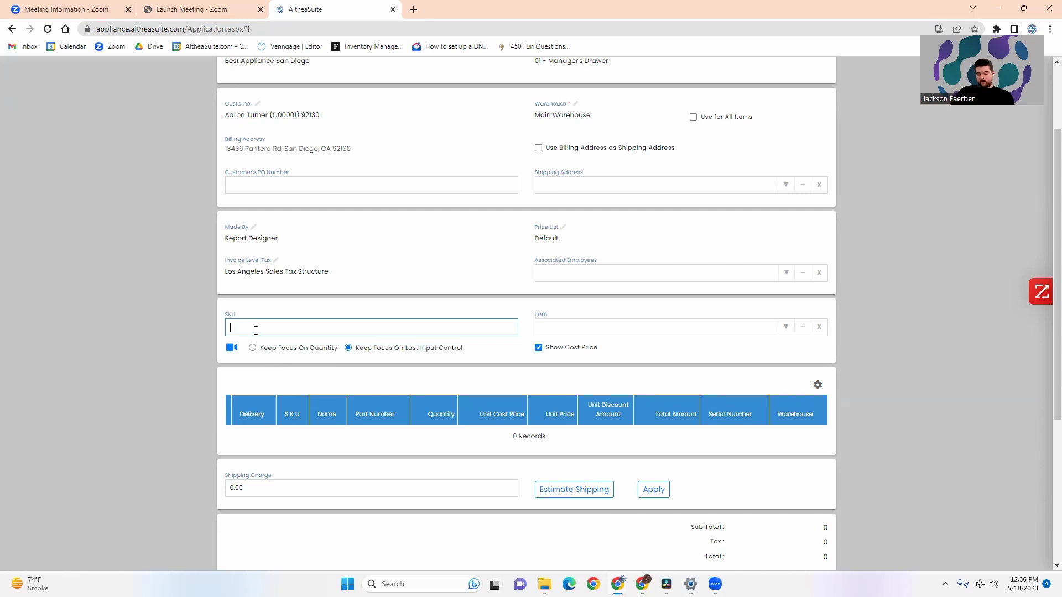
text(100004)
Add two SKU 100004 Base Plates, two GE 30" electric ranges and a Bosch 300 Series dishwasher
key(Return)
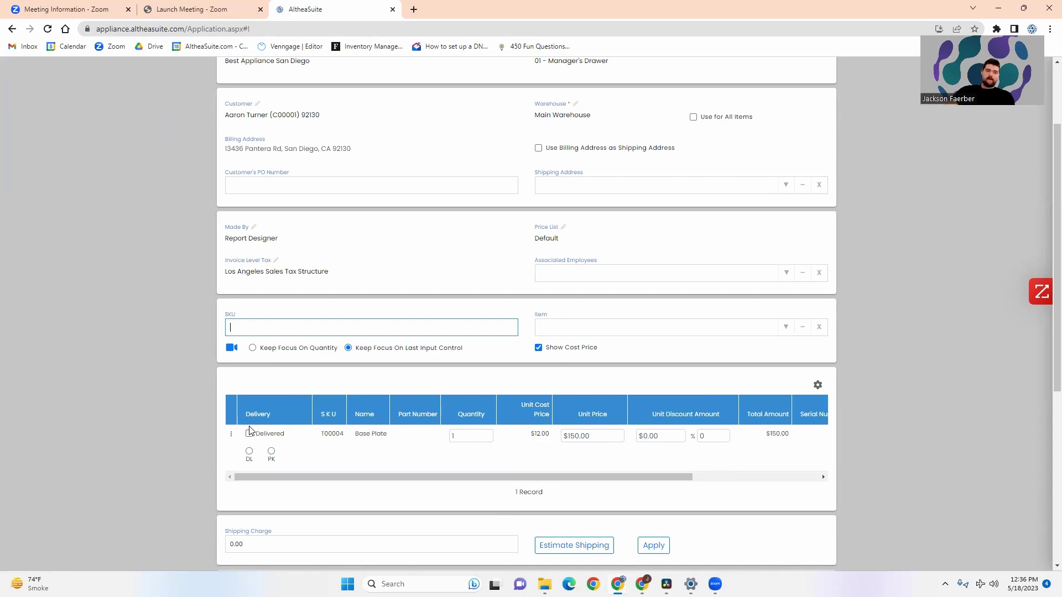
text(GEJB256RTSS)
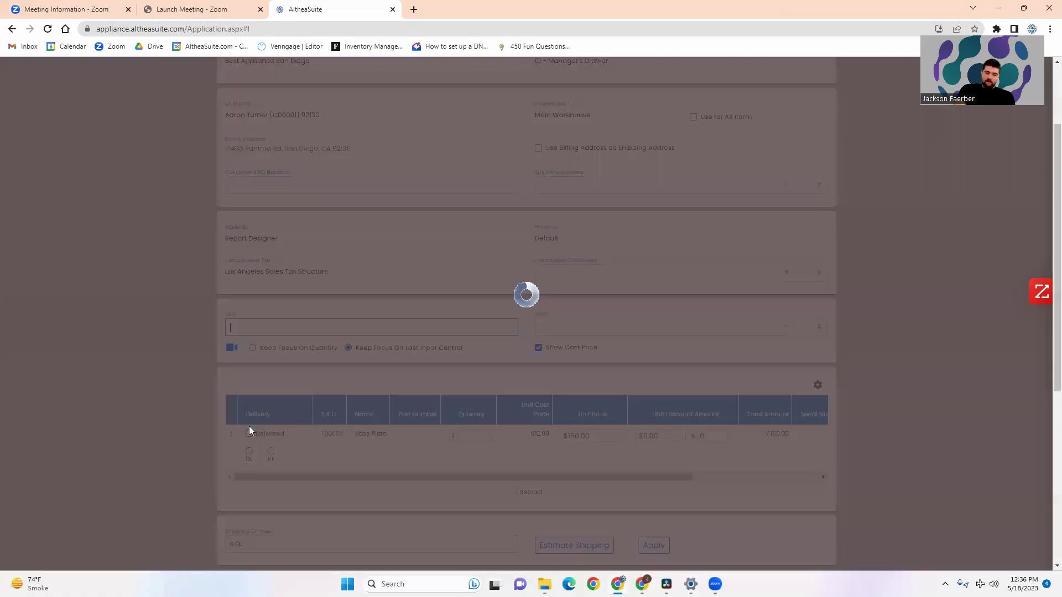
key(Return)
text(825225903970)
key(Return)
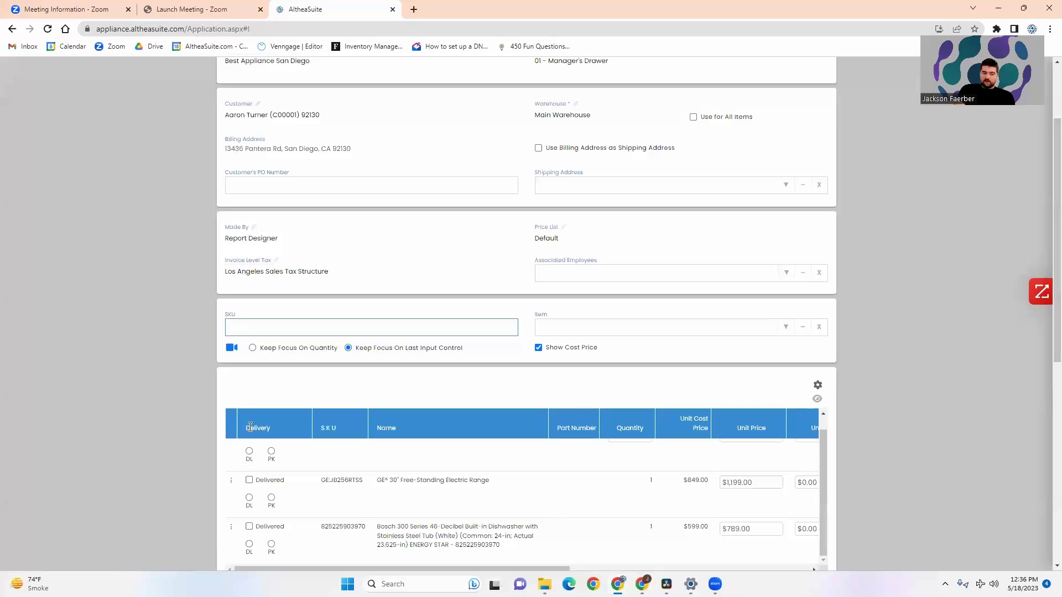
text(8252)
key(Return)
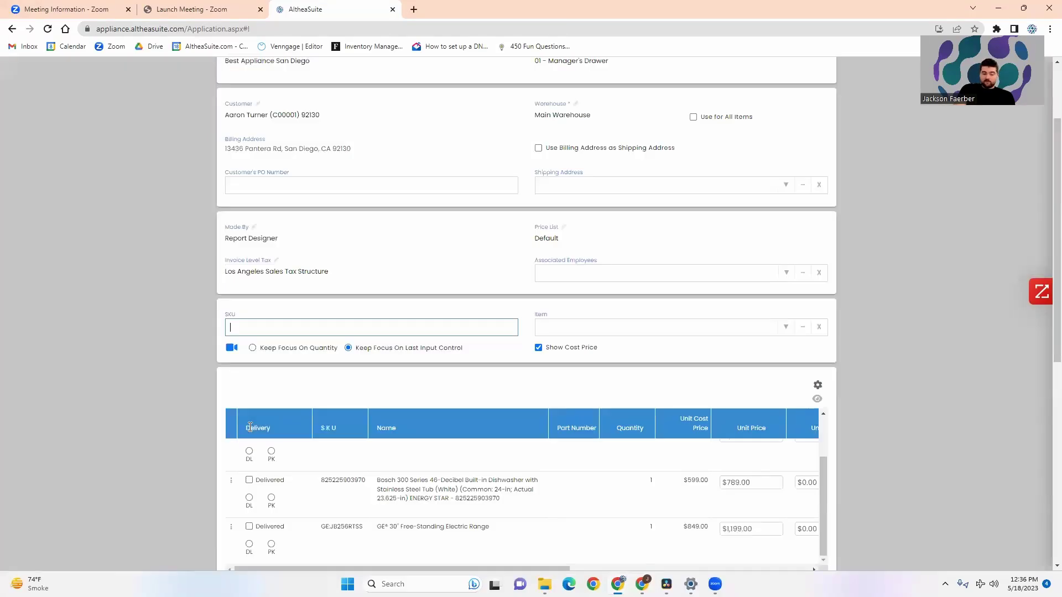
text(100004)
key(Return)
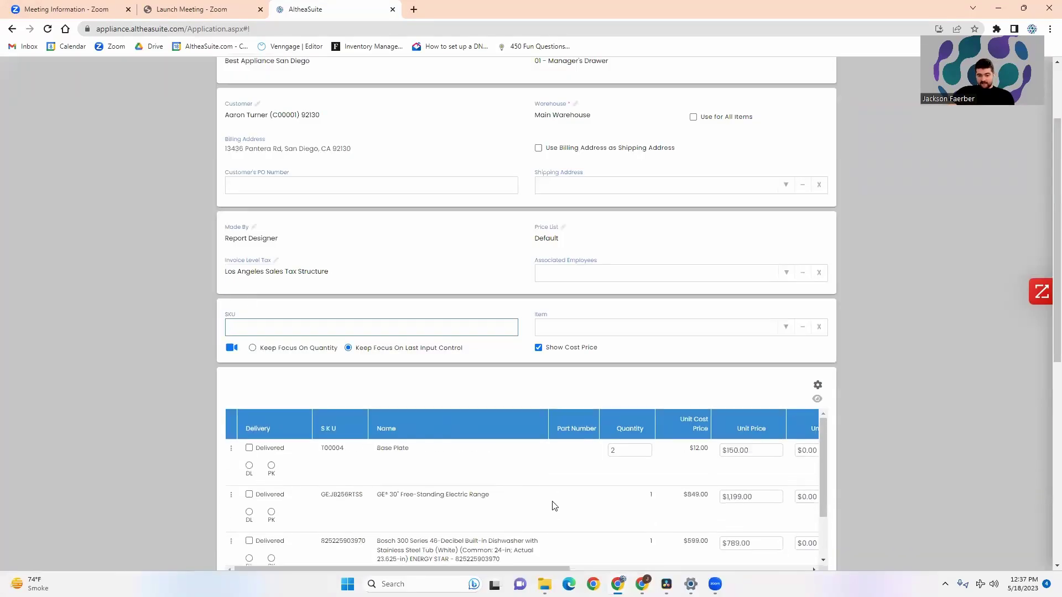
scroll(680, 374, down, 2)
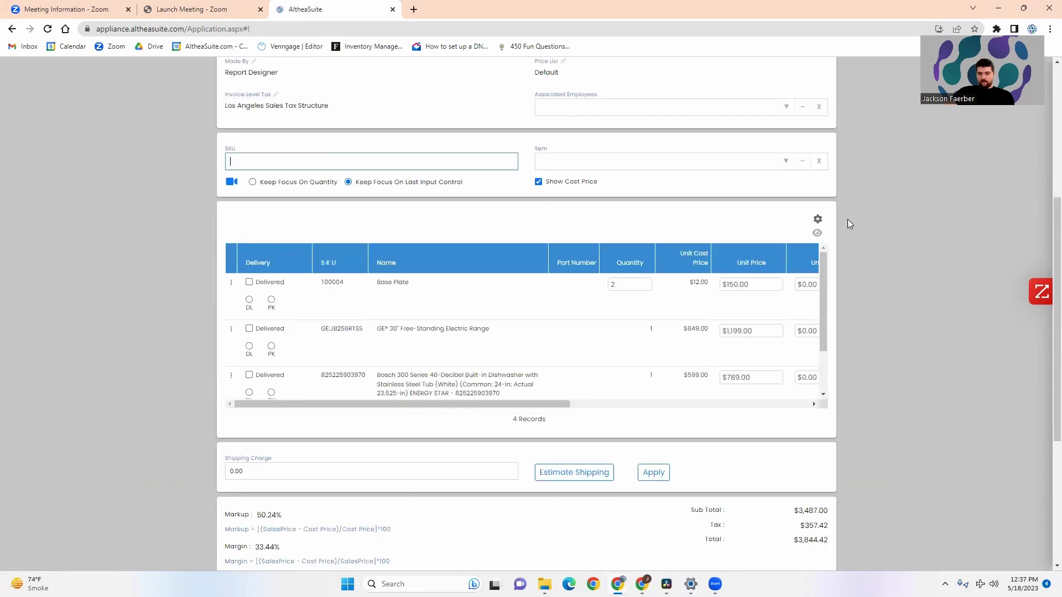
Expand the item table to all four rows and scroll to the $3,844.42 totals
click(817, 234)
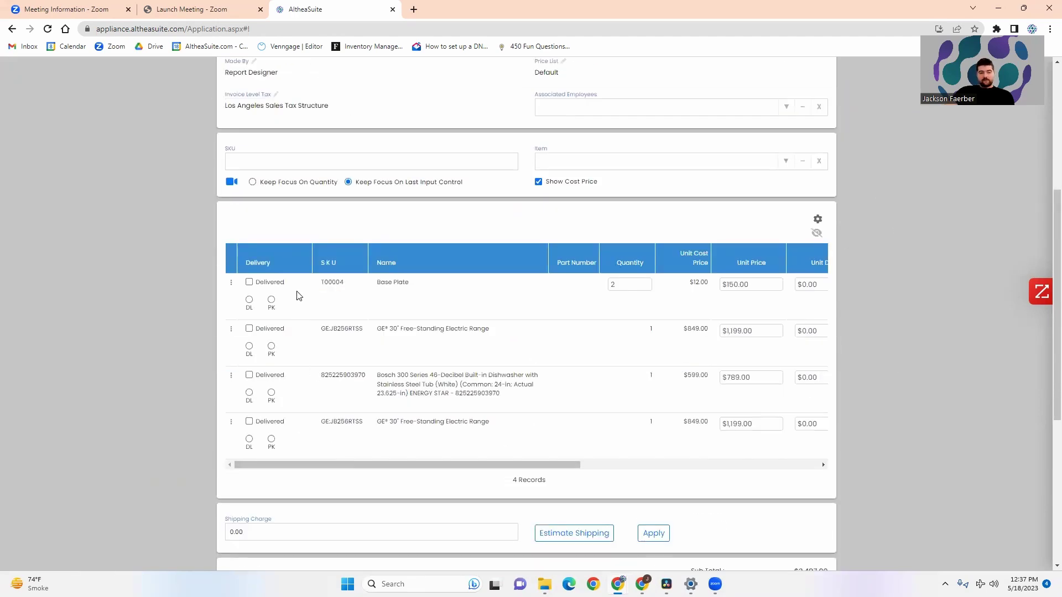
scroll(316, 349, down, 1)
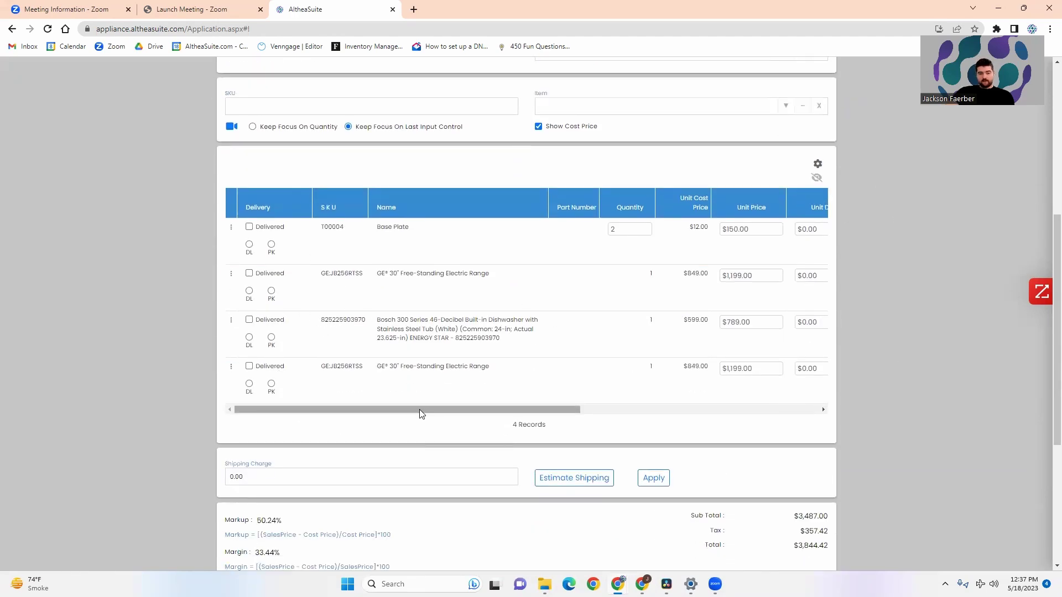
drag(420, 412, 380, 395)
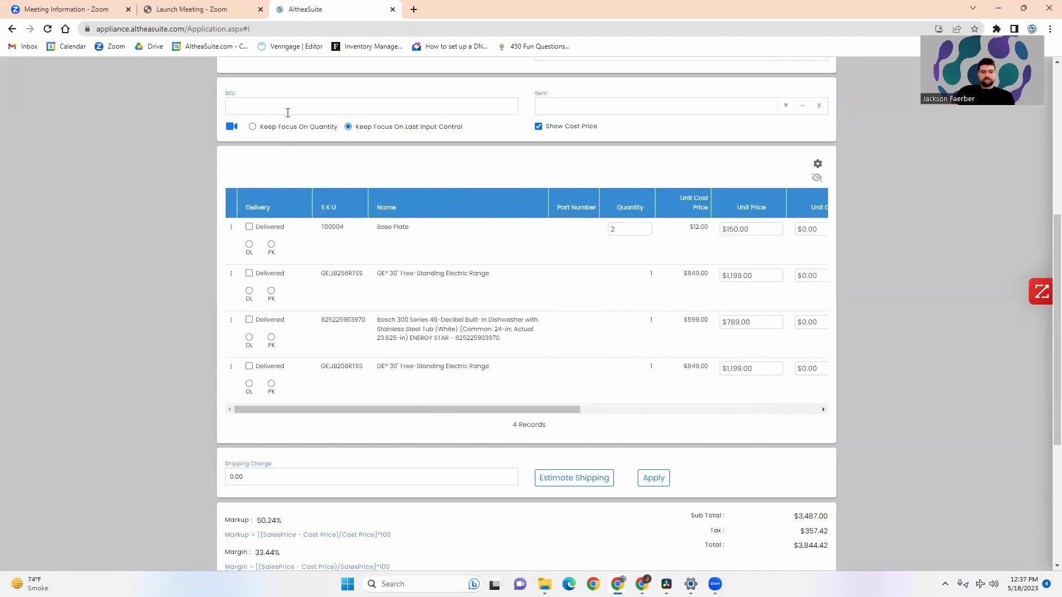
drag(324, 408, 438, 409)
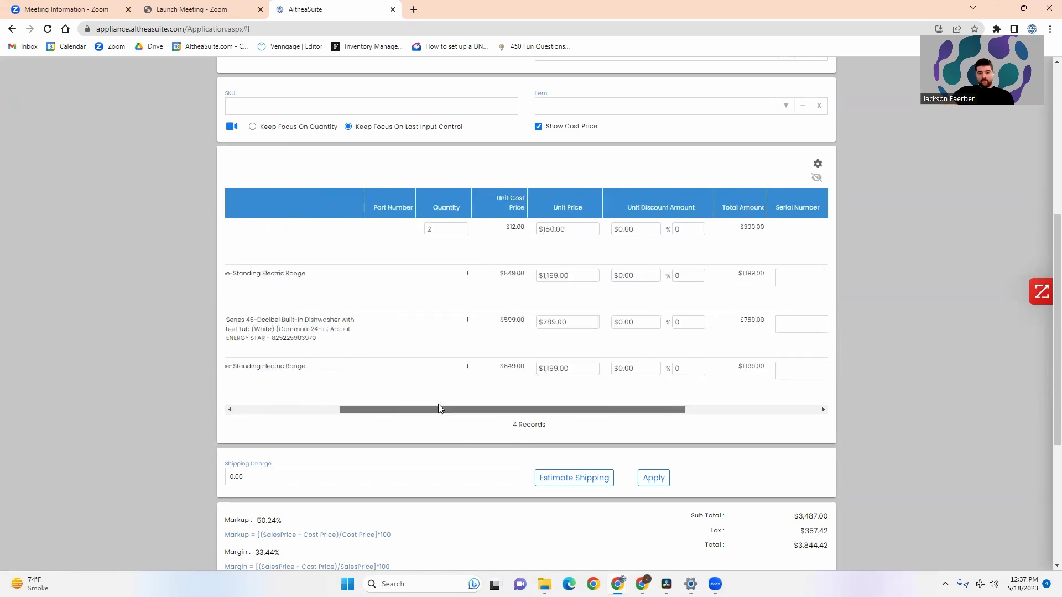
scroll(531, 373, down, 5)
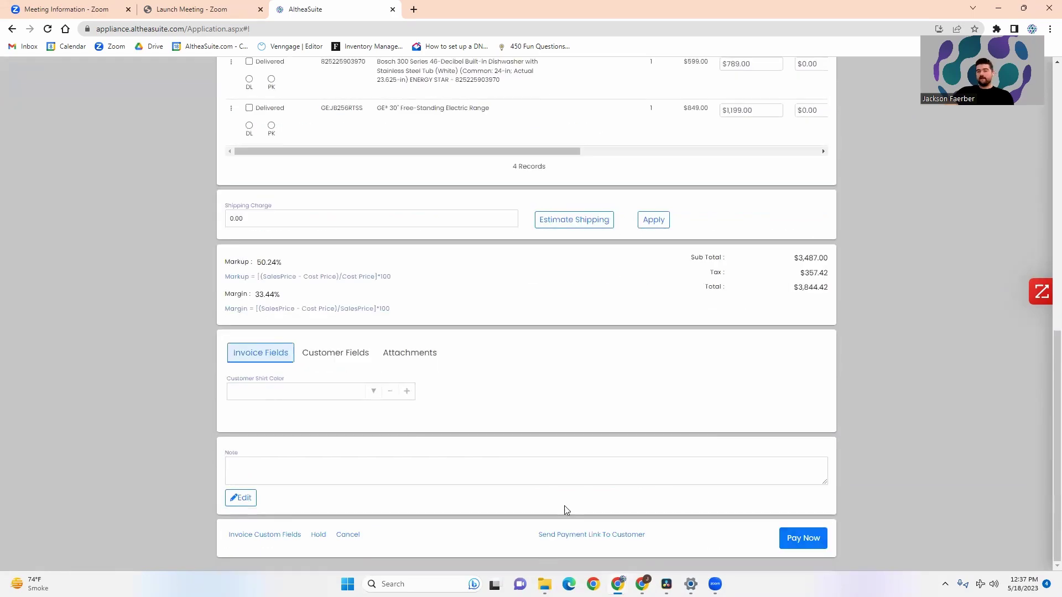